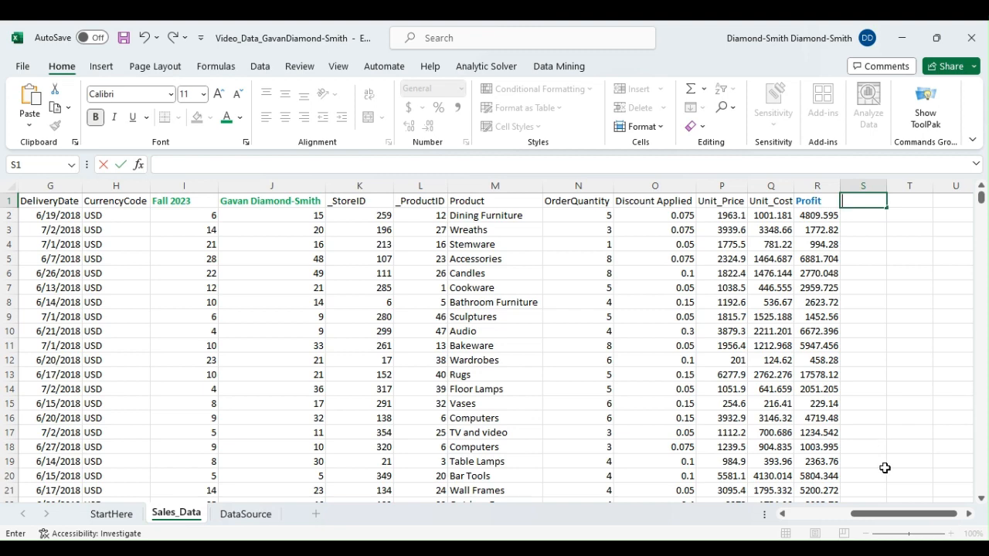
Enter the header Gross_Margins in cell S1 next to Profit and fit column S to its width
drag(883, 513, 729, 511)
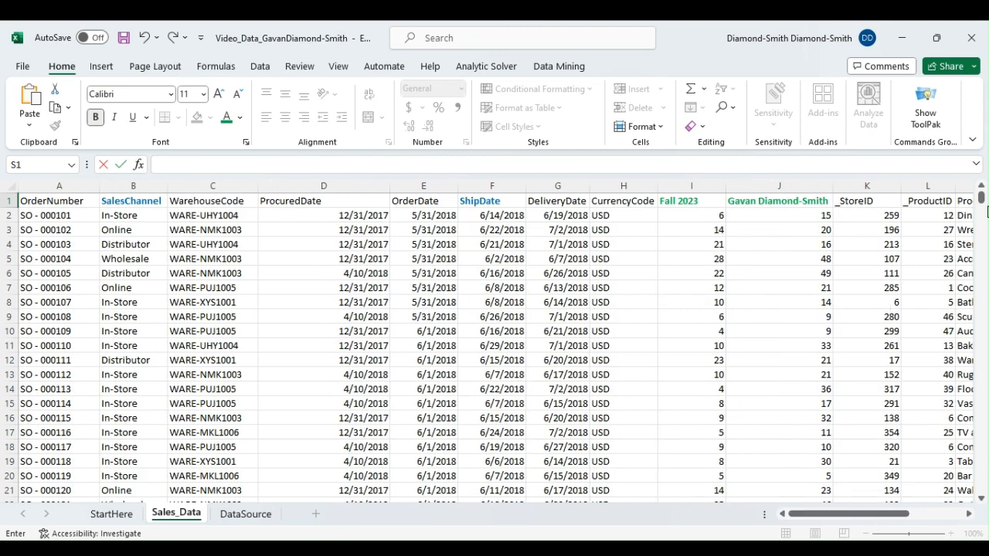
mouse_move(983, 200)
mouse_down()
mouse_move(981, 476)
mouse_move(975, 187)
mouse_up()
drag(831, 518, 832, 517)
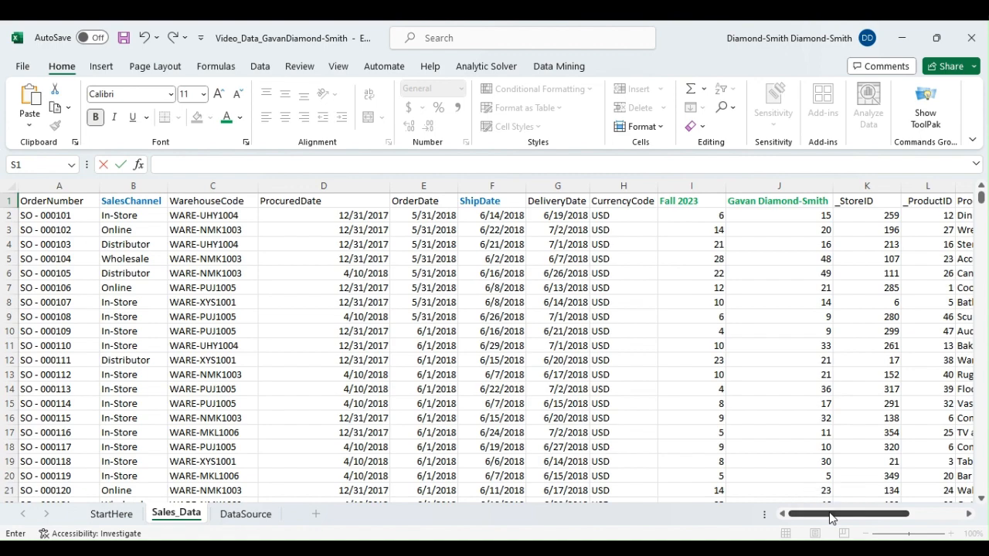
mouse_move(981, 201)
mouse_down()
mouse_move(981, 216)
mouse_move(981, 200)
mouse_up()
drag(839, 516, 891, 516)
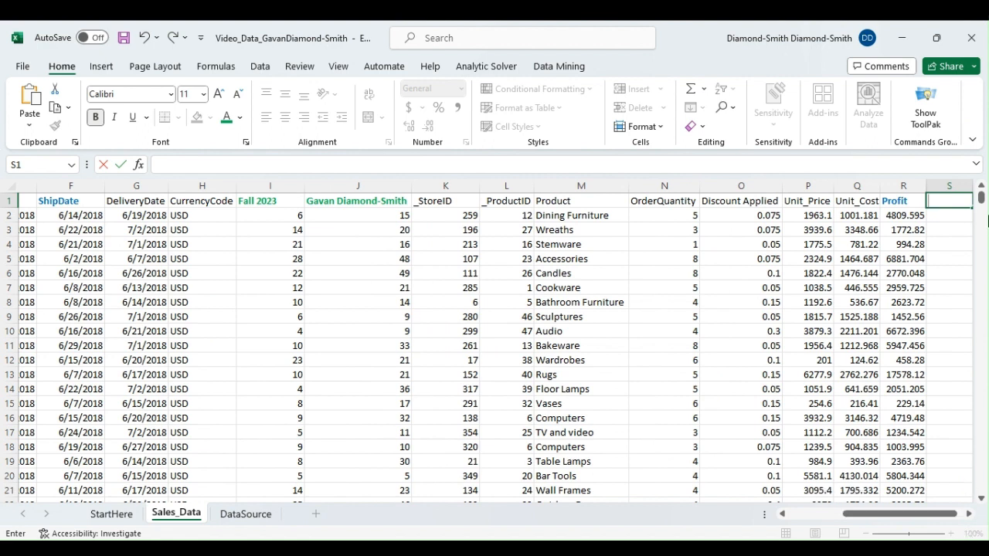
click(954, 201)
text(Margins)
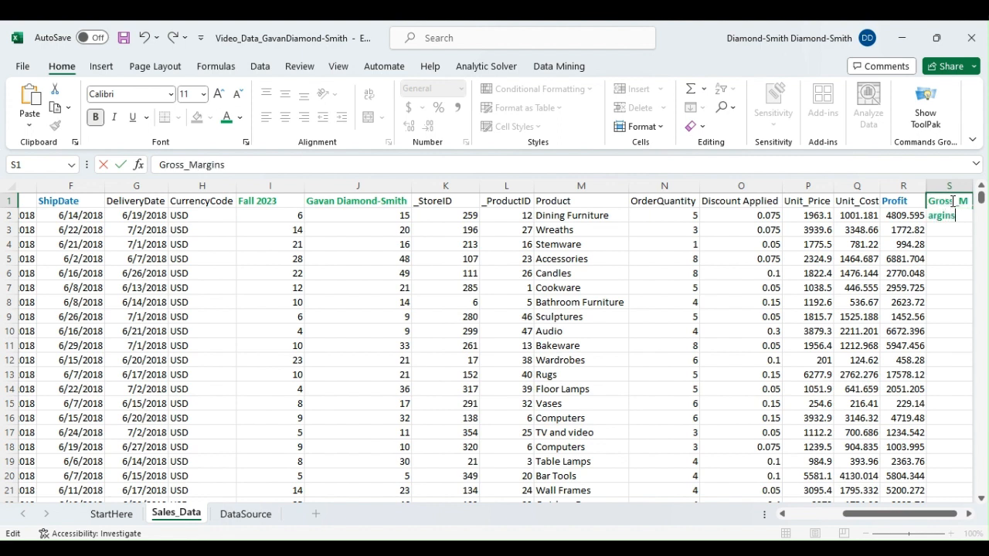
click(970, 513)
double_click(886, 186)
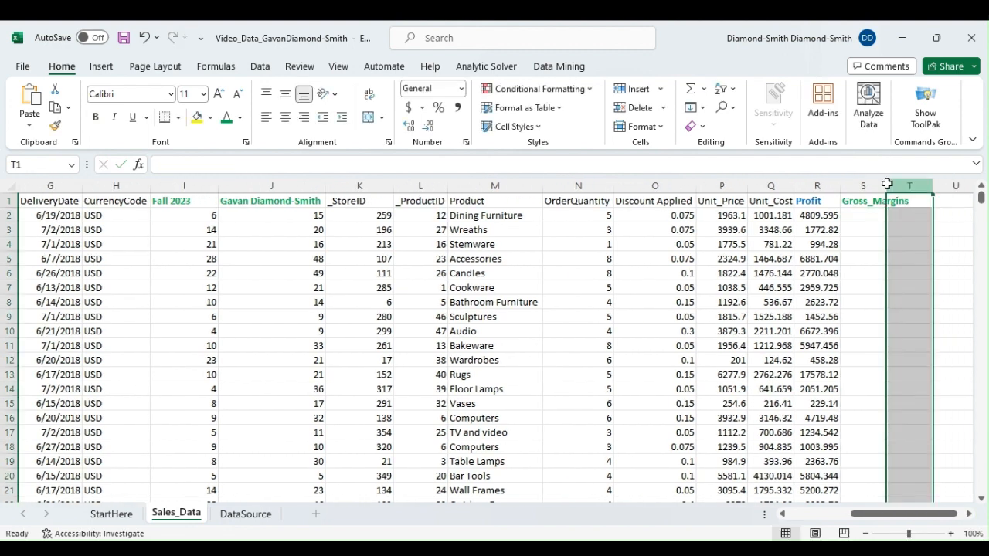
Enter the formula =(P2-Q2)/P2 in cell S2 to calculate the first gross margin from unit price and unit cost
click(876, 216)
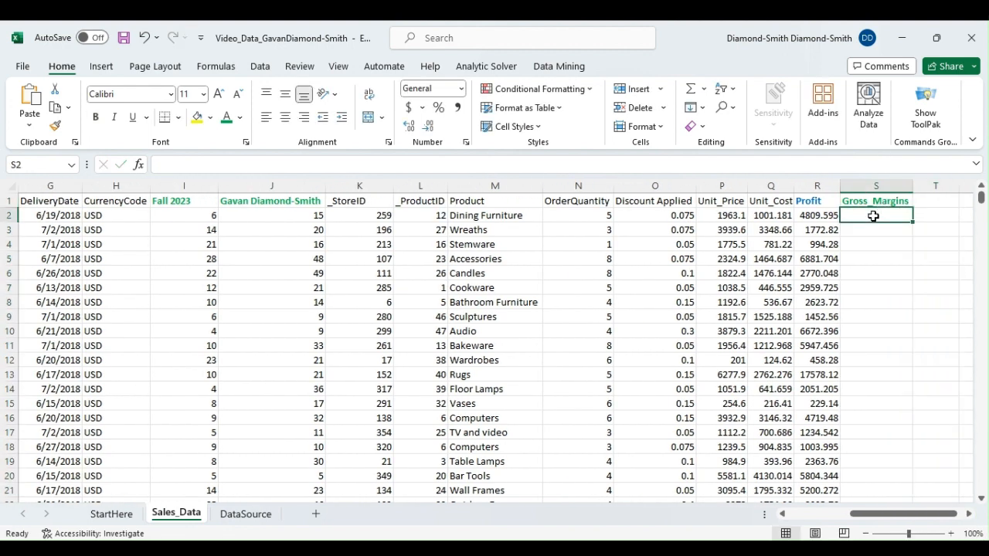
text(=)
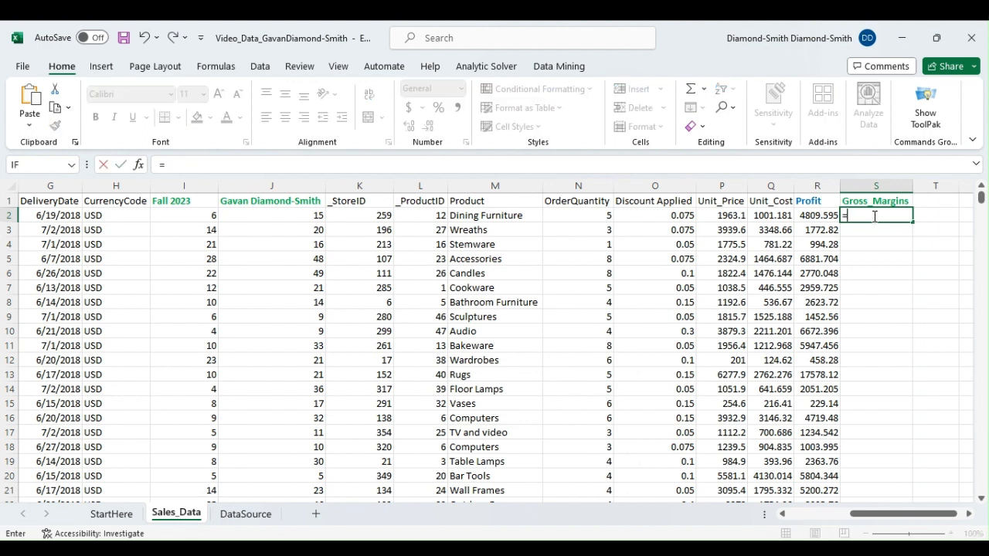
text(()
click(715, 220)
text(-)
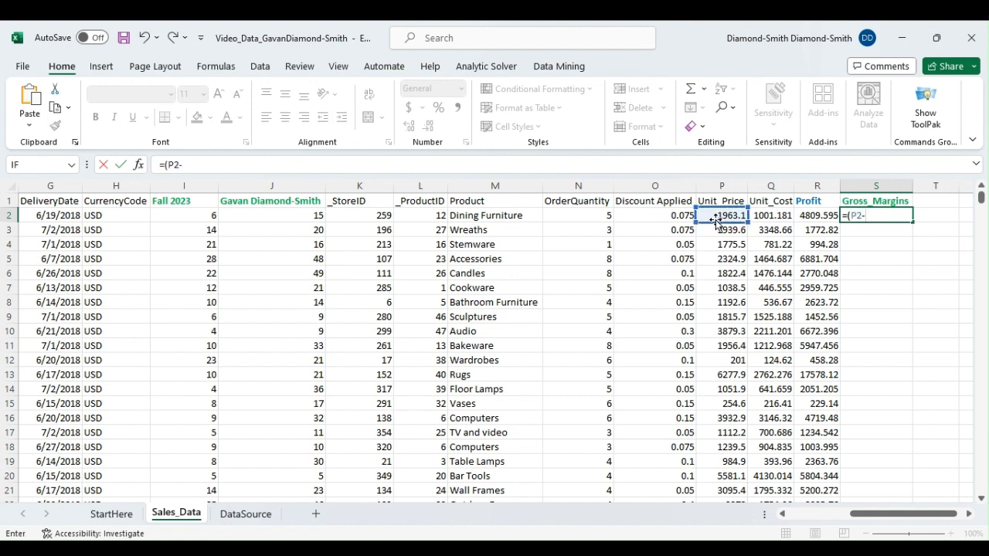
click(764, 218)
text()/)
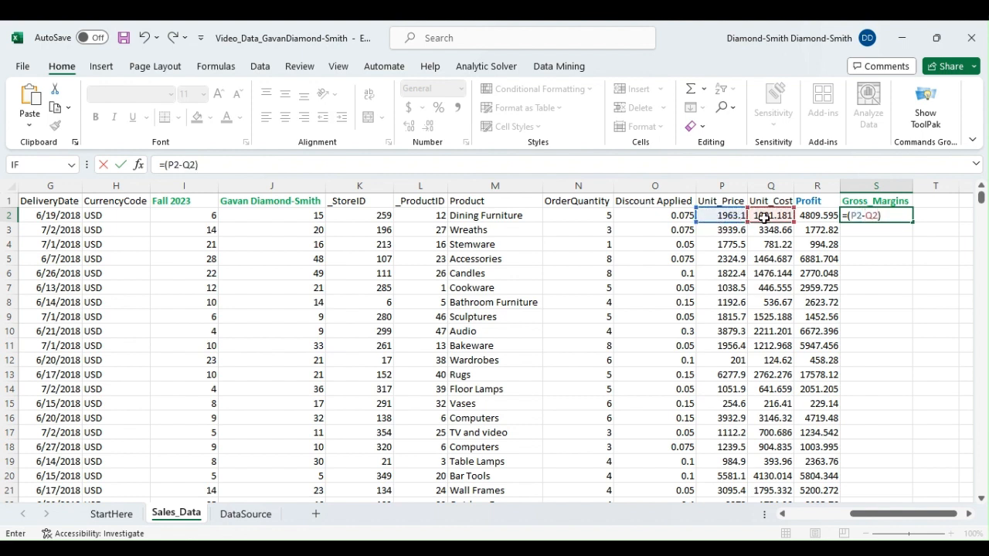
click(732, 219)
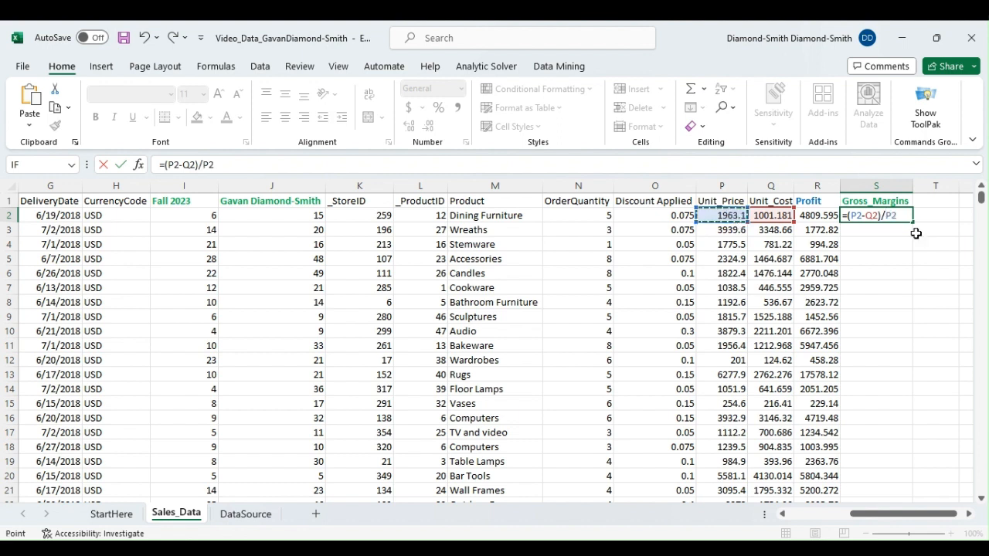
key(Return)
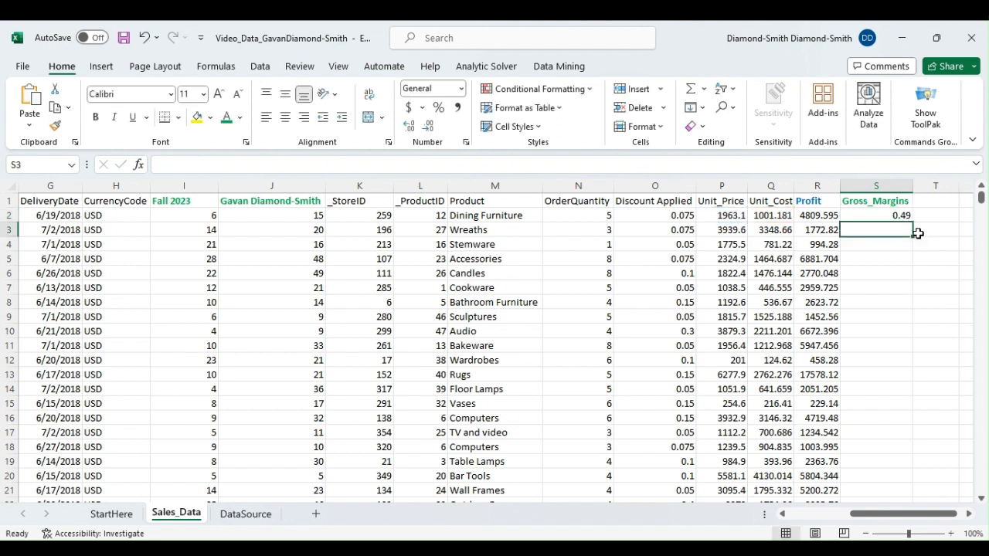
Fill the gross margin formula from S2 down to the last data row, 7992
click(904, 217)
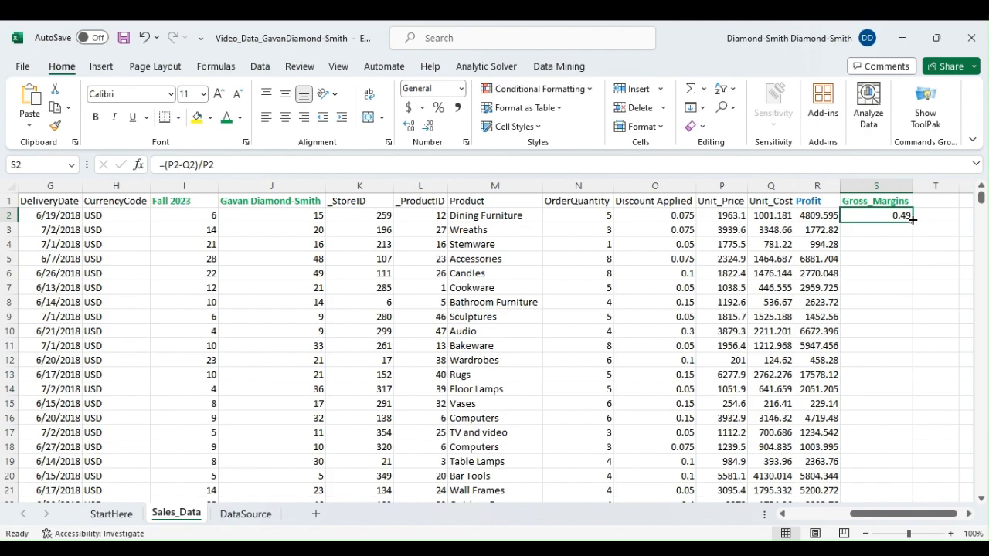
drag(912, 220, 807, 218)
click(839, 331)
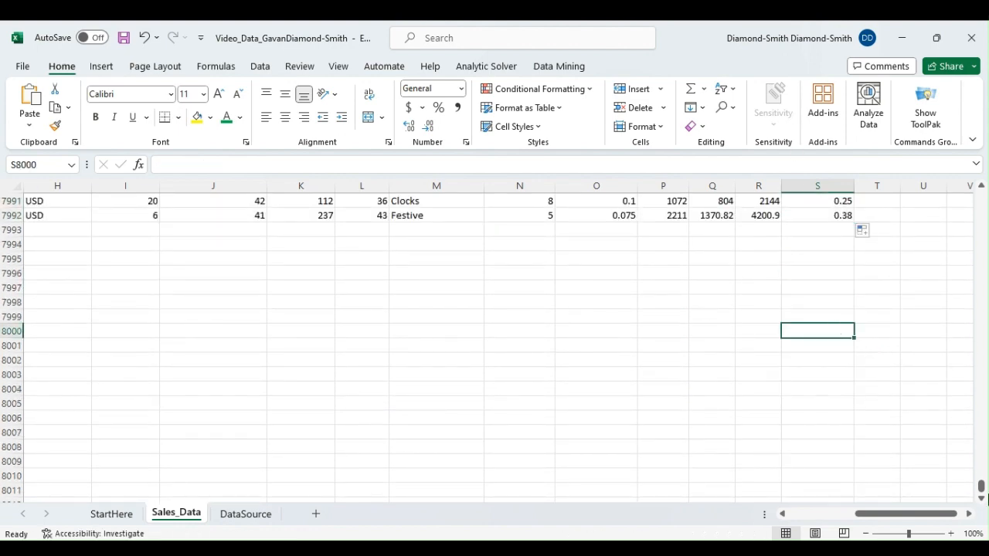
Select the entire Sales_Data sheet and insert a PivotTable from it on a new worksheet
drag(983, 487, 982, 198)
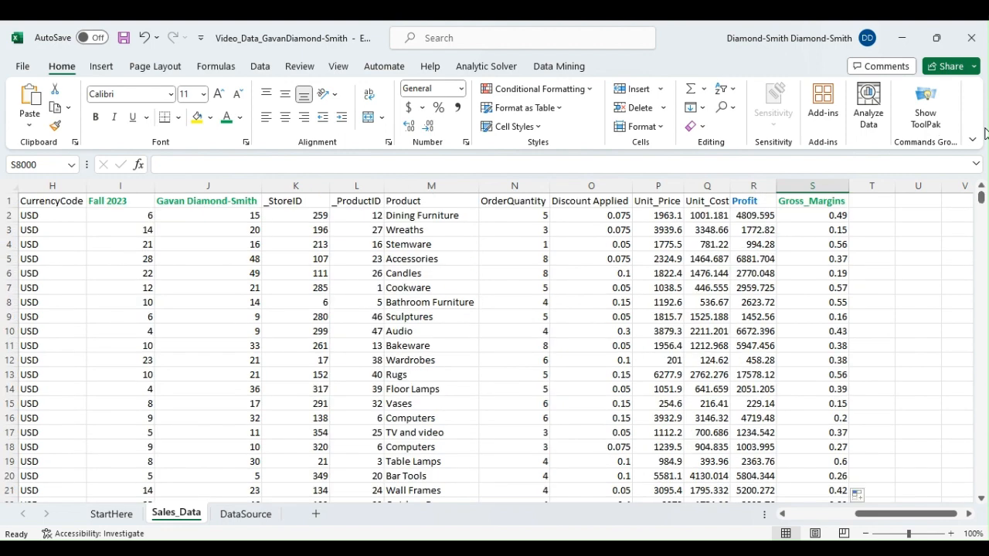
drag(879, 514, 802, 514)
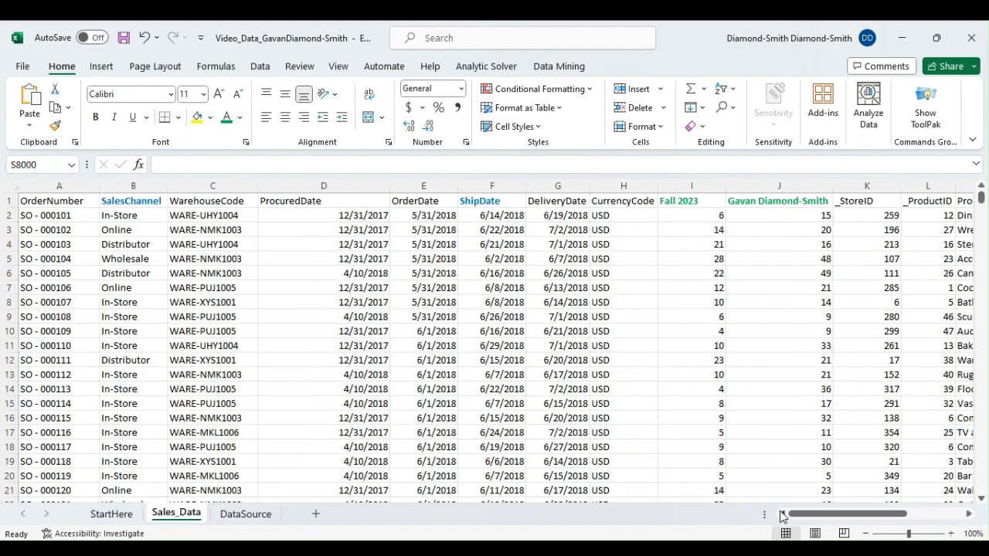
click(9, 186)
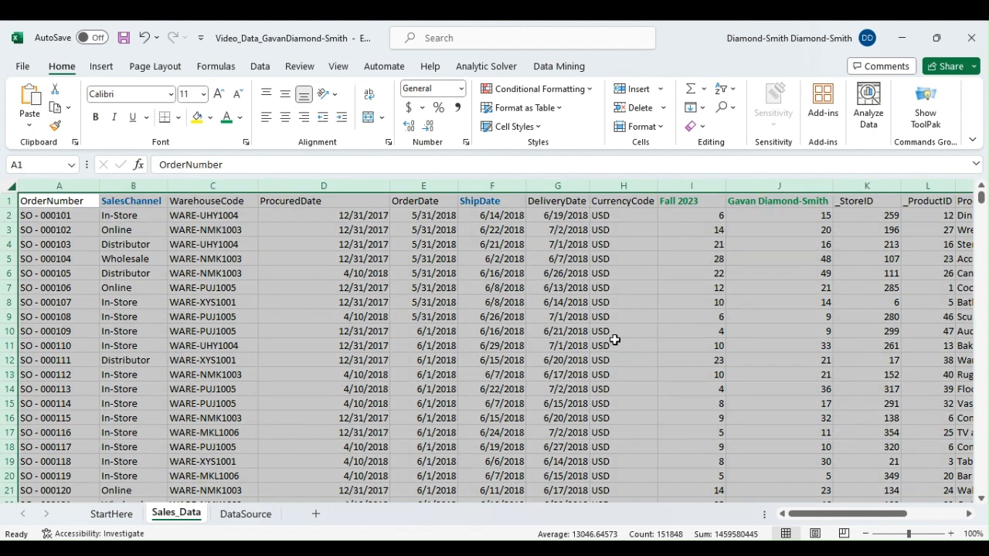
click(102, 67)
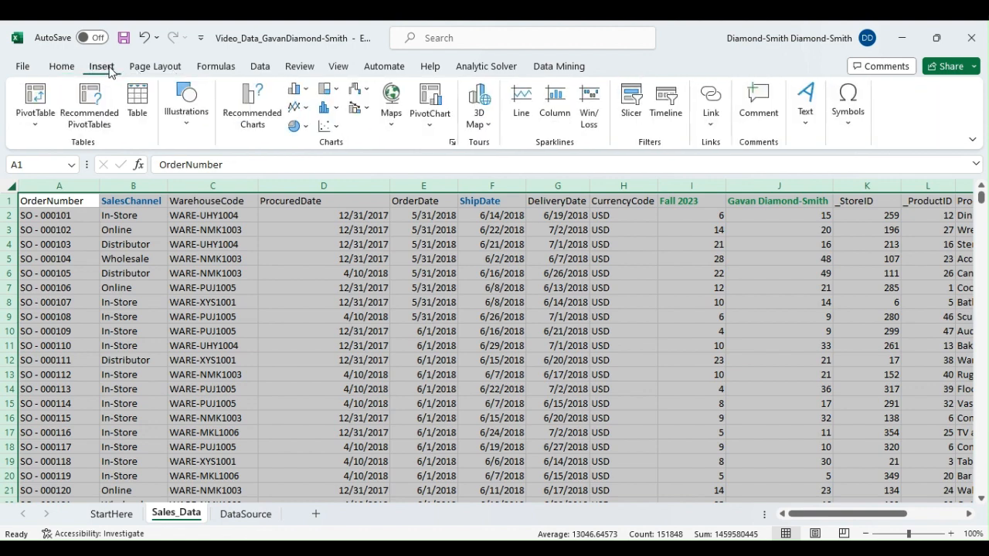
click(39, 99)
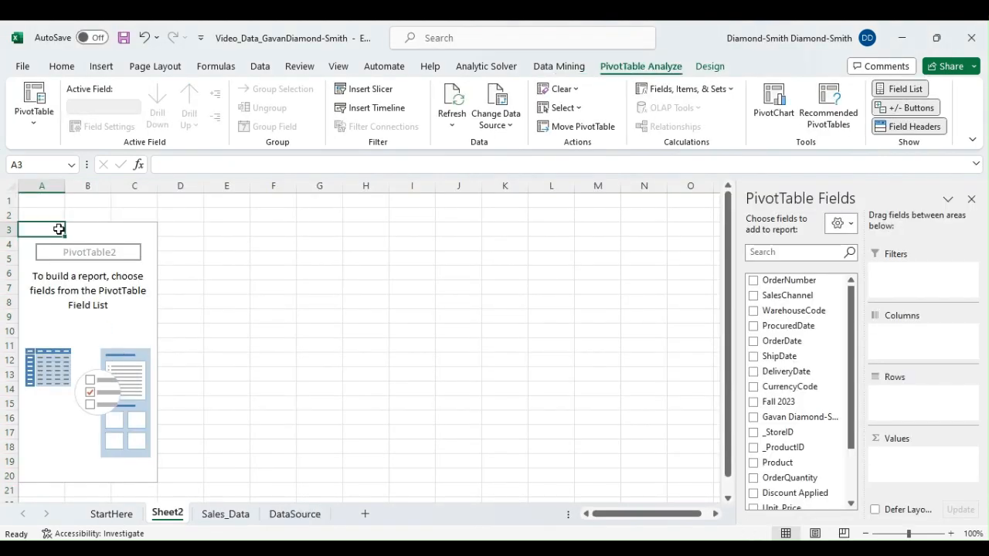
Rename the new PivotTable worksheet as Sales Data Table
double_click(177, 513)
text(Sales)
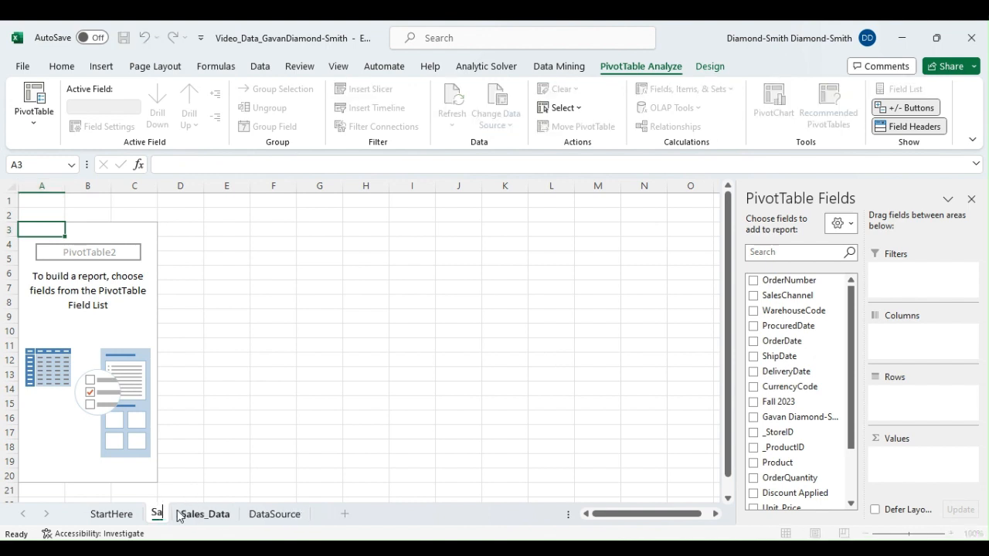
text(_Data)
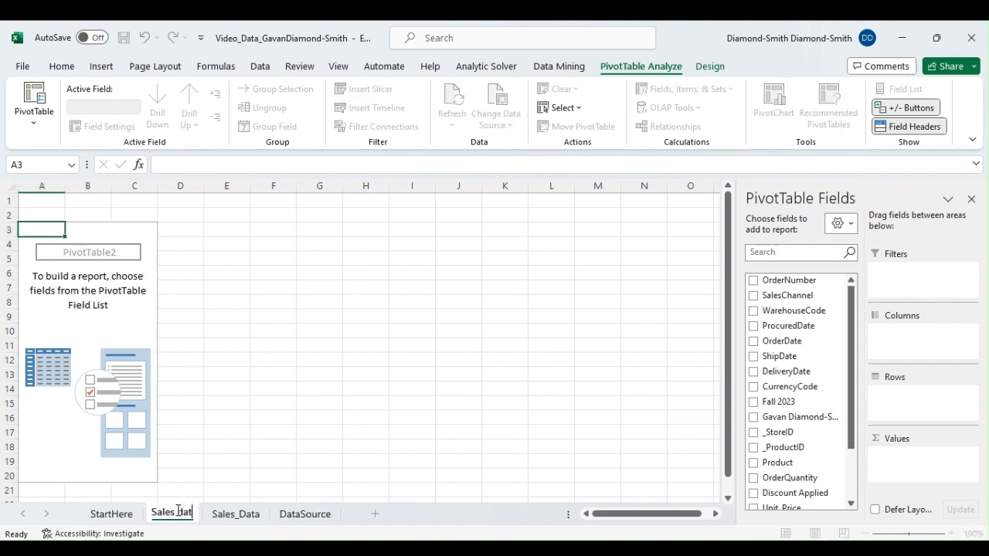
key(BackSpace)
key(BackSpace)
key(BackSpace)
key(BackSpace)
key(BackSpace)
text(Data)
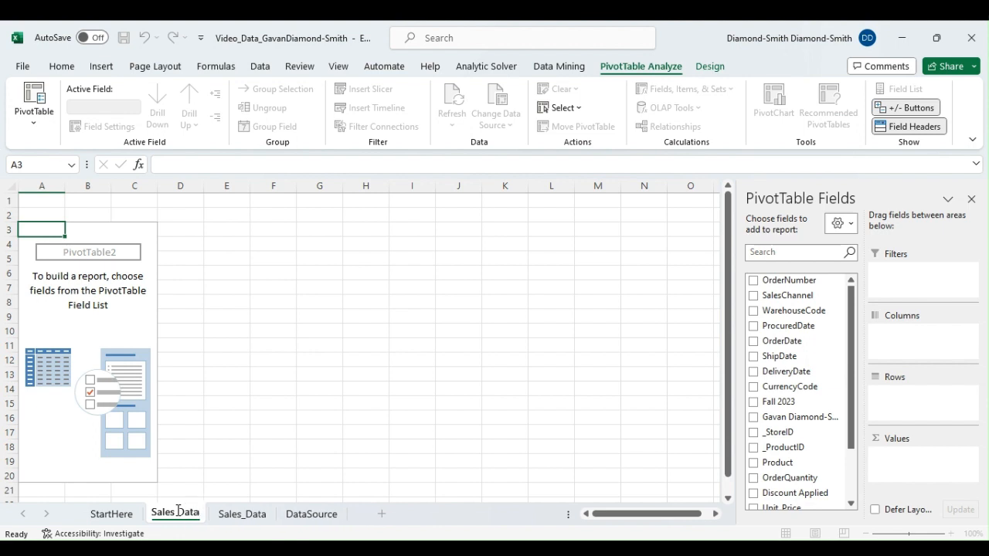
text( Table)
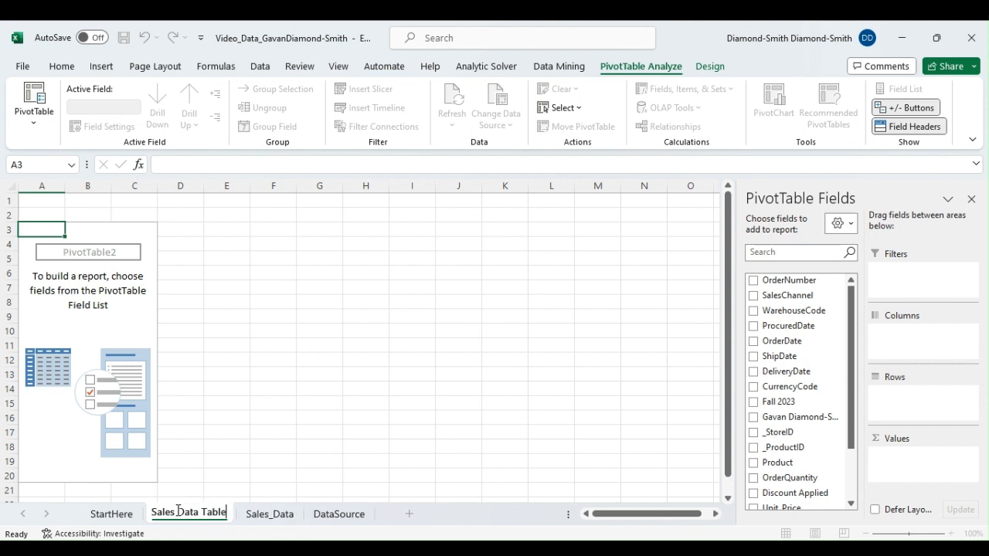
click(65, 240)
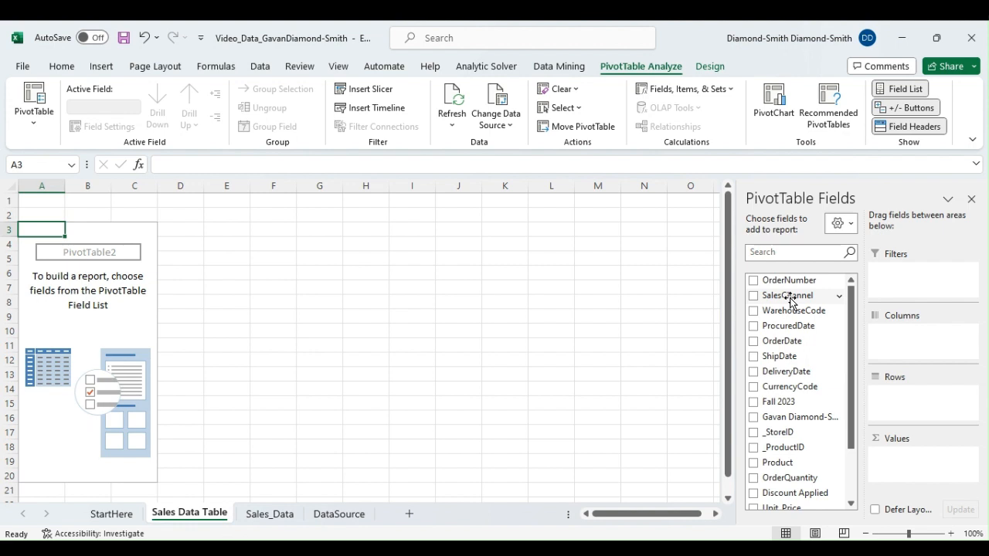
Place SalesChannel in the PivotTable columns and ShipDate in the rows, keeping only the Quarters (ShipDate) grouping
drag(790, 301, 900, 339)
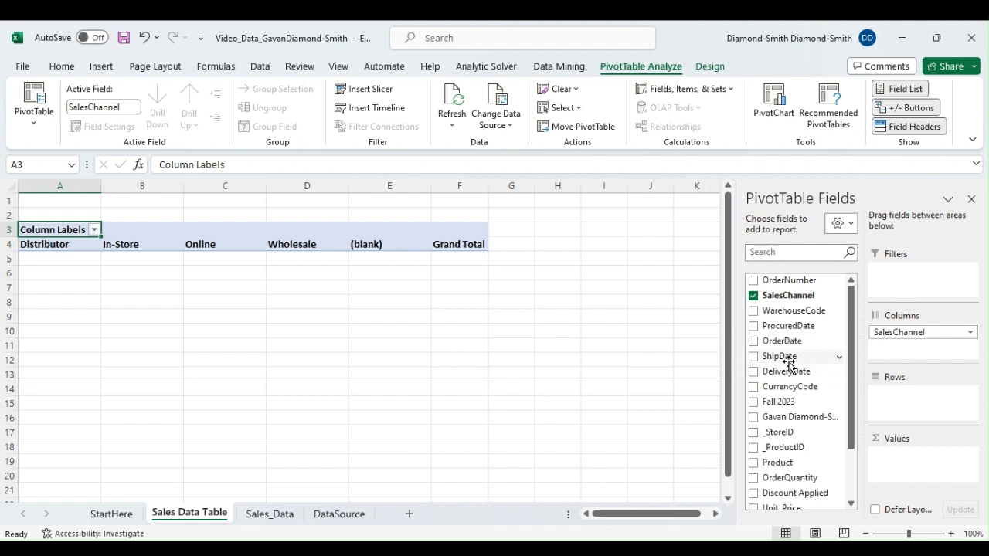
drag(789, 362, 904, 394)
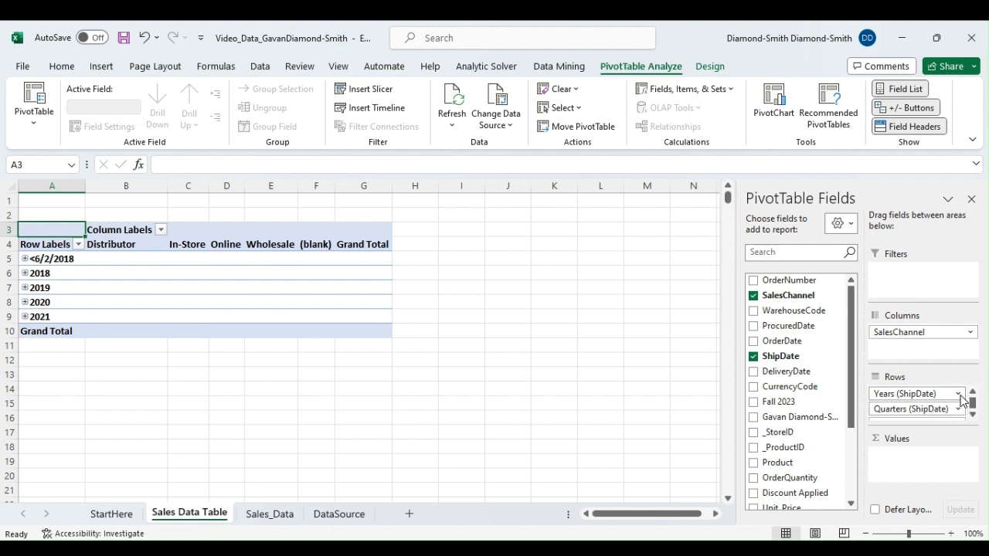
click(958, 394)
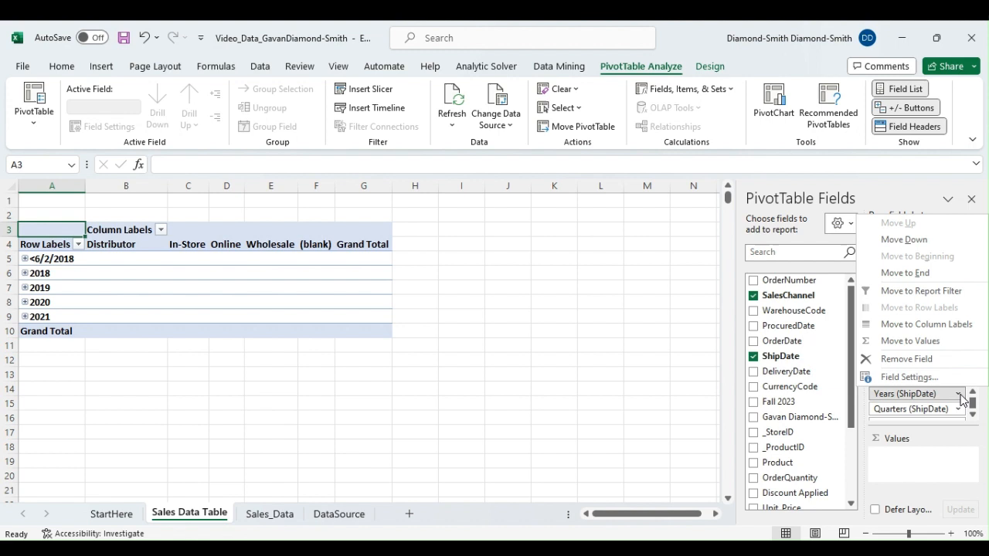
click(907, 360)
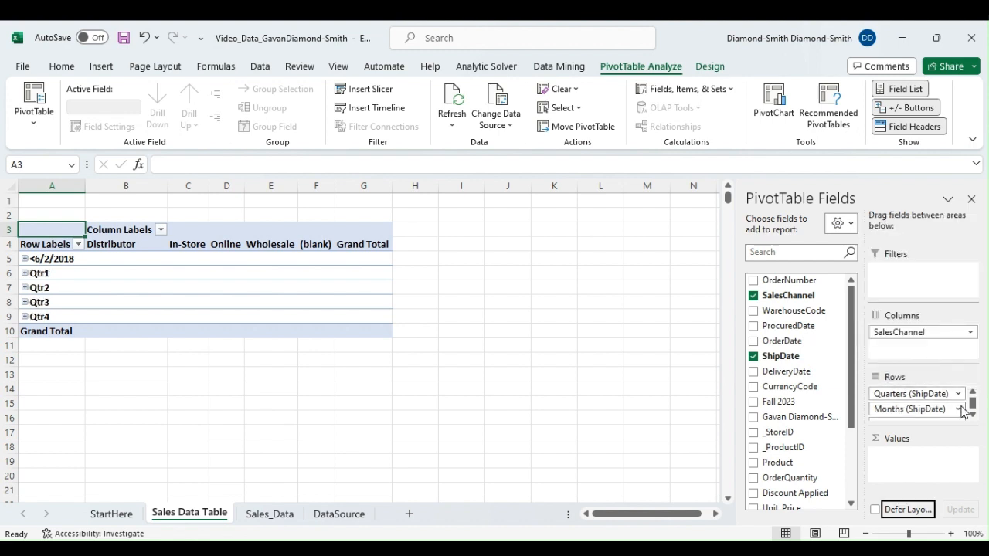
click(960, 409)
click(931, 376)
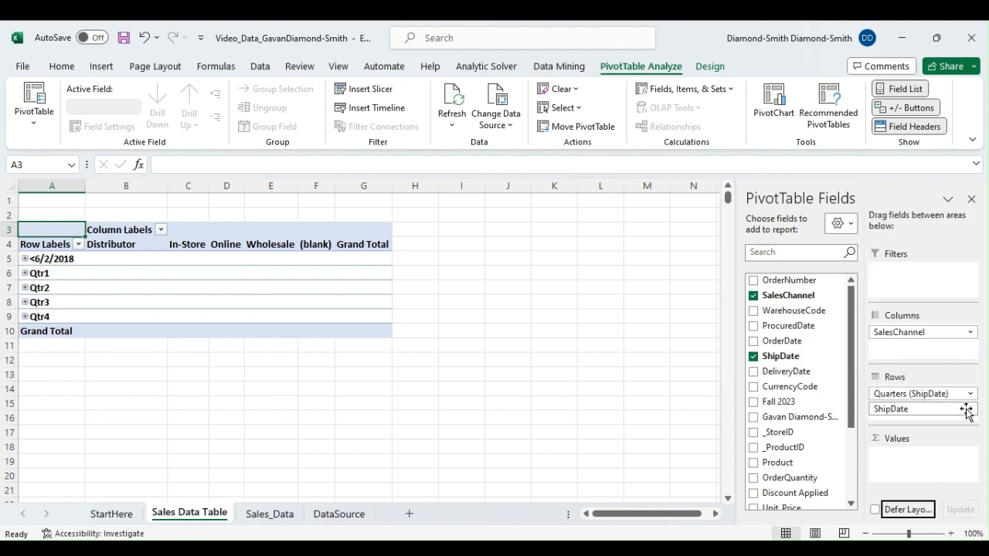
click(964, 410)
click(932, 374)
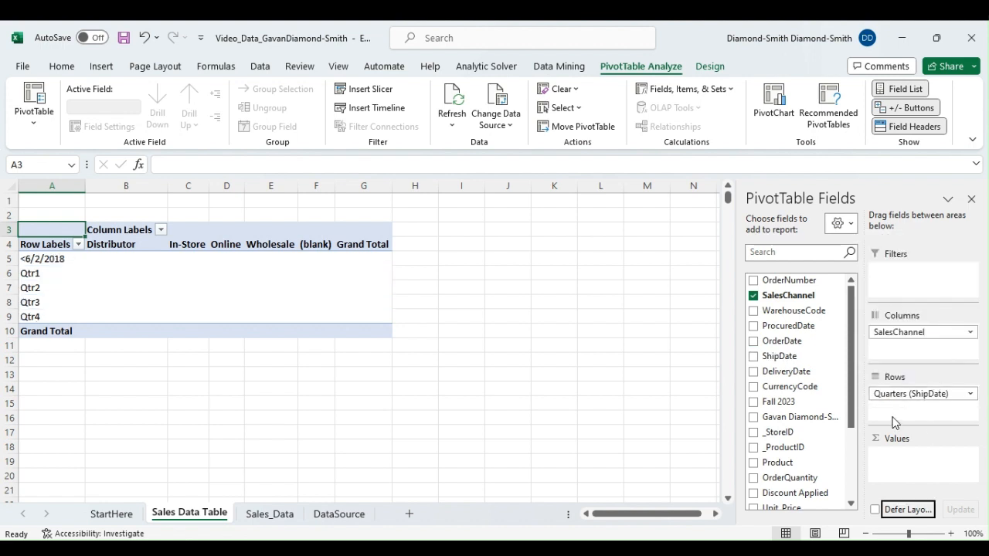
Add Gross_Margins and OrderQuantity to the PivotTable as summed values
click(853, 460)
drag(818, 440, 913, 462)
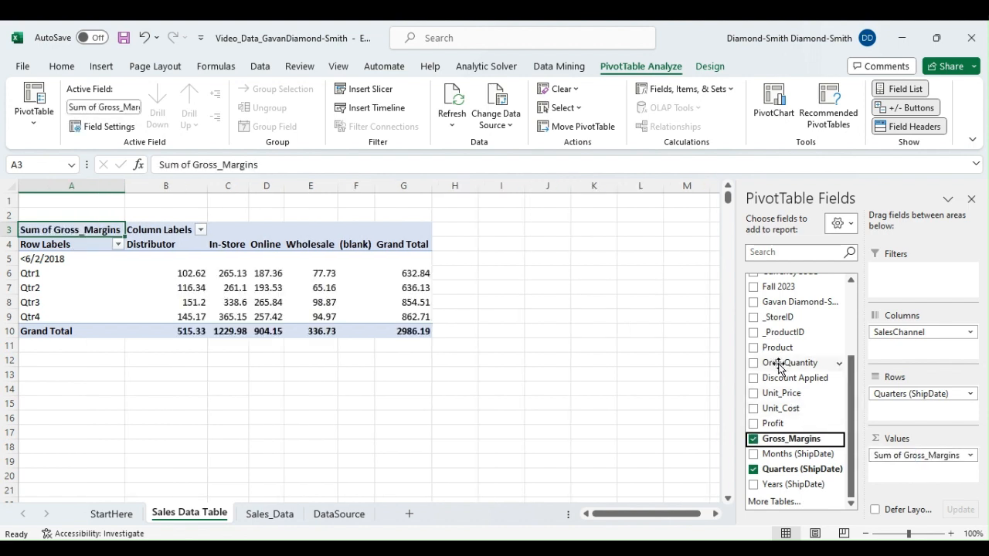
drag(782, 367, 904, 472)
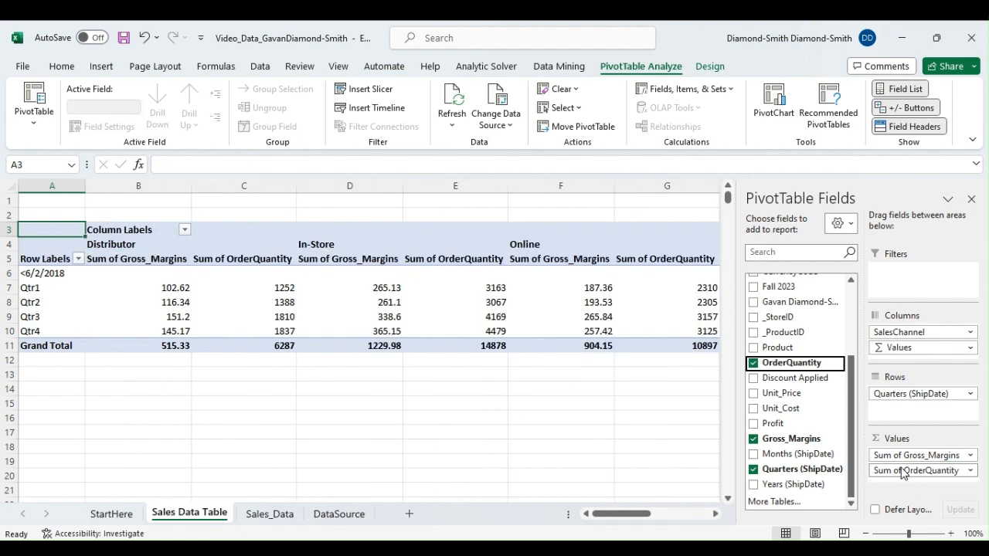
Summarize Gross_Margins by Average with two decimals, format OrderQuantity with a thousands separator and no decimals, and close the field list
click(970, 456)
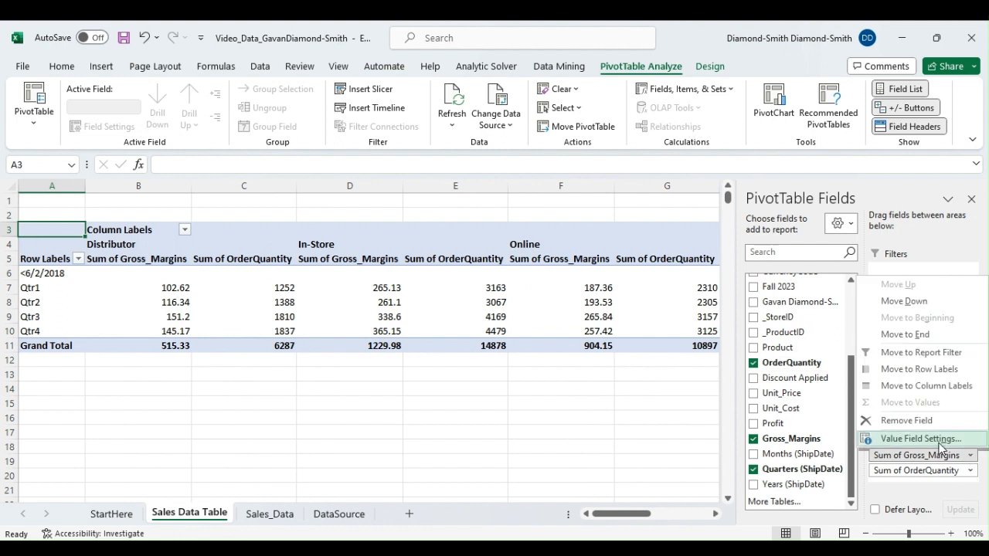
click(937, 440)
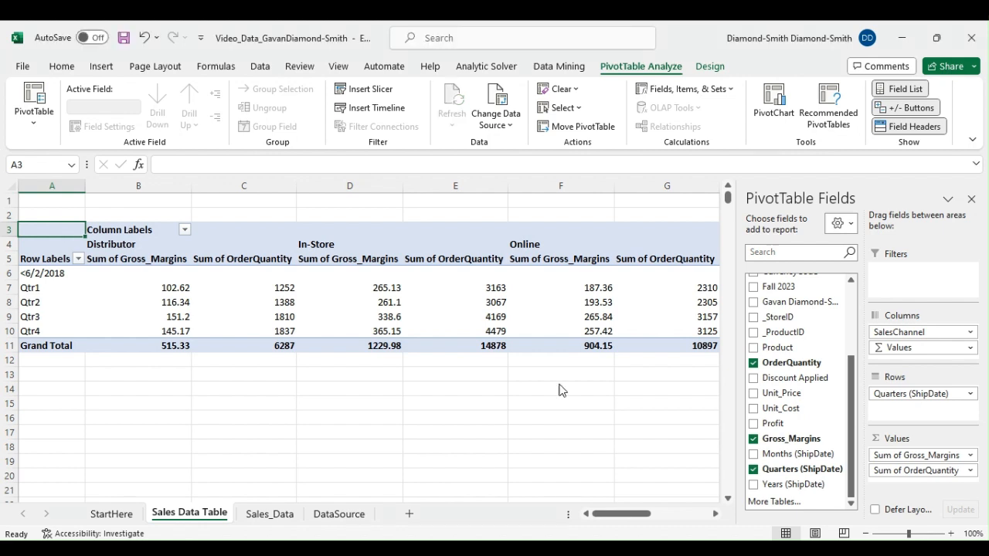
click(941, 472)
click(927, 455)
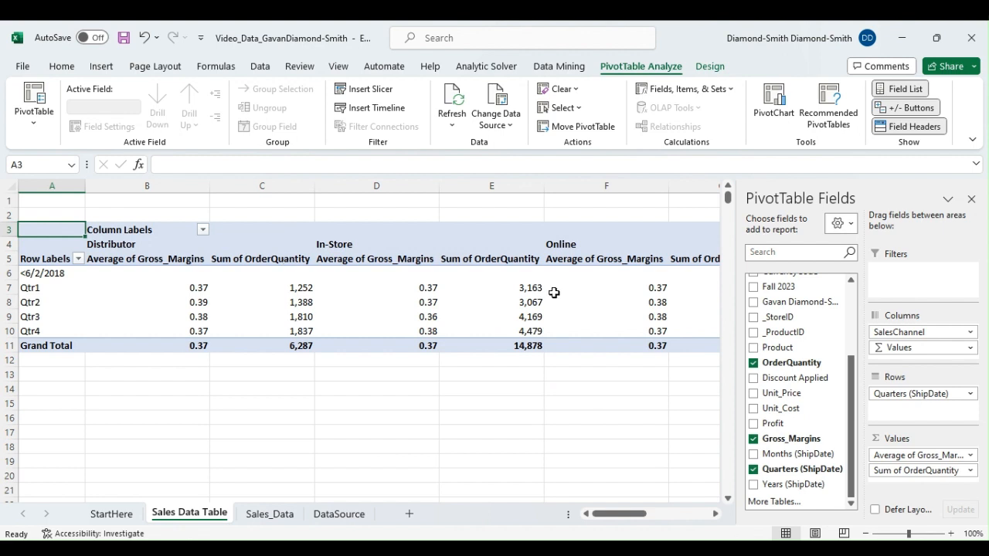
click(973, 200)
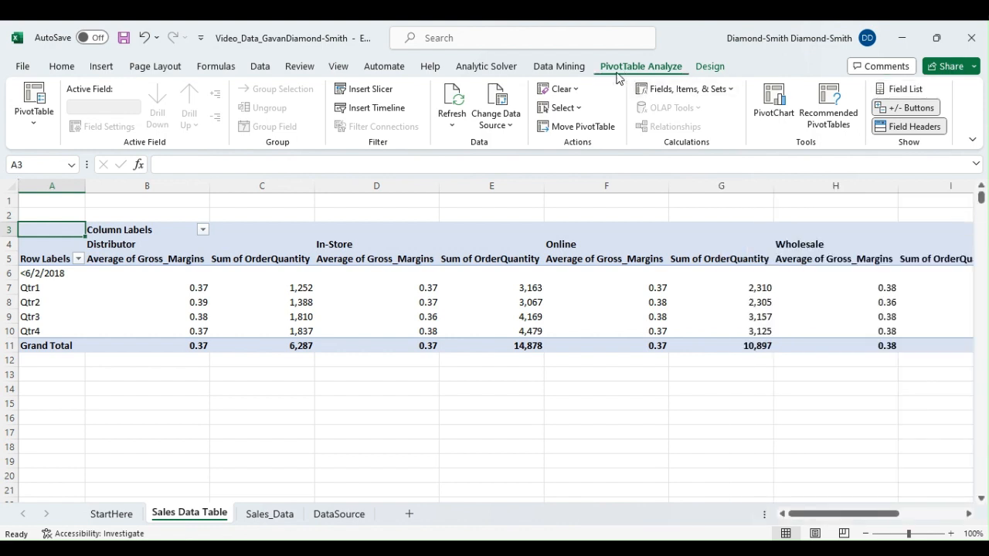
Insert SalesChannel and Product slicers for the PivotTable and place them side by side below it
click(376, 95)
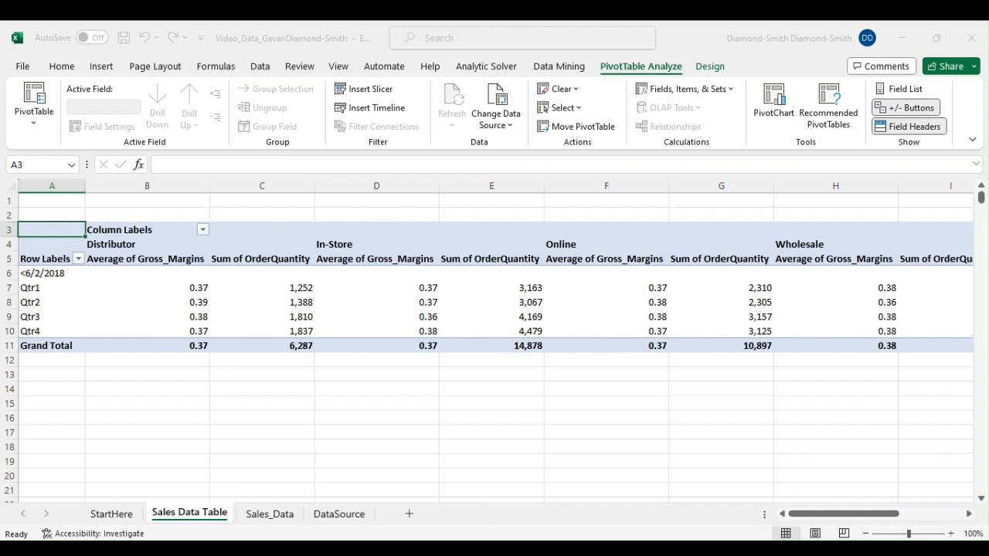
drag(497, 247, 355, 366)
drag(508, 286, 479, 358)
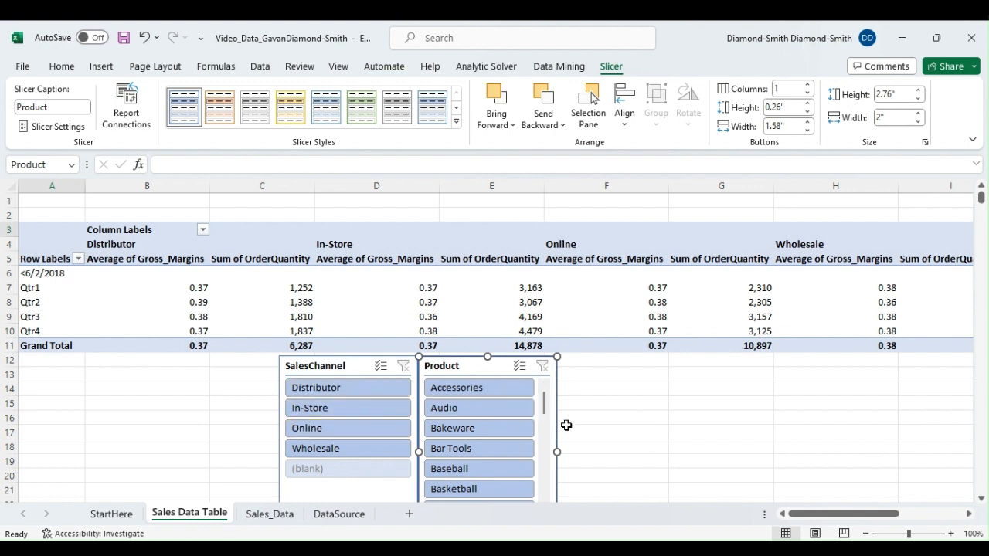
Filter the PivotTable with the slicers to the Sculptures product and the Online sales channel
drag(543, 407, 544, 495)
scroll(484, 400, down, 4)
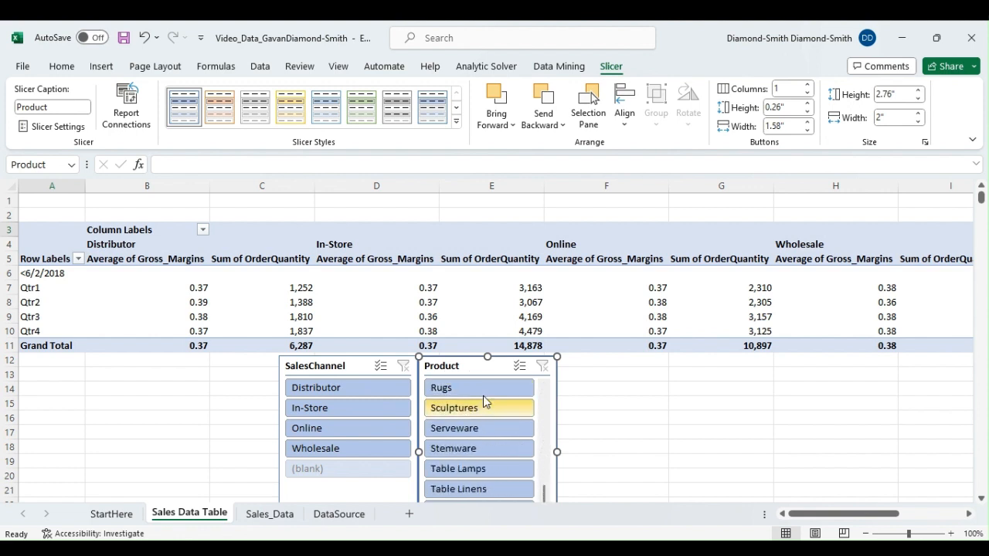
click(480, 410)
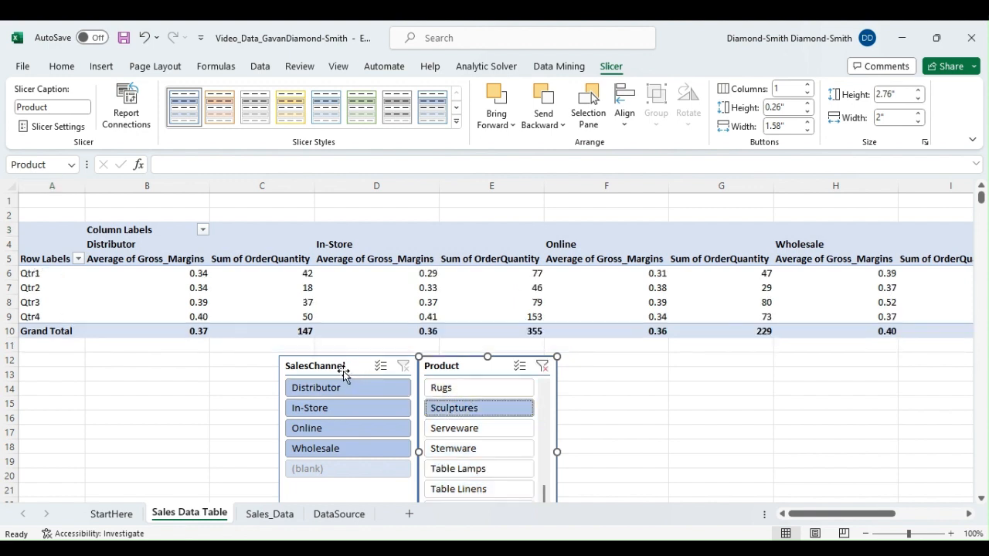
click(336, 425)
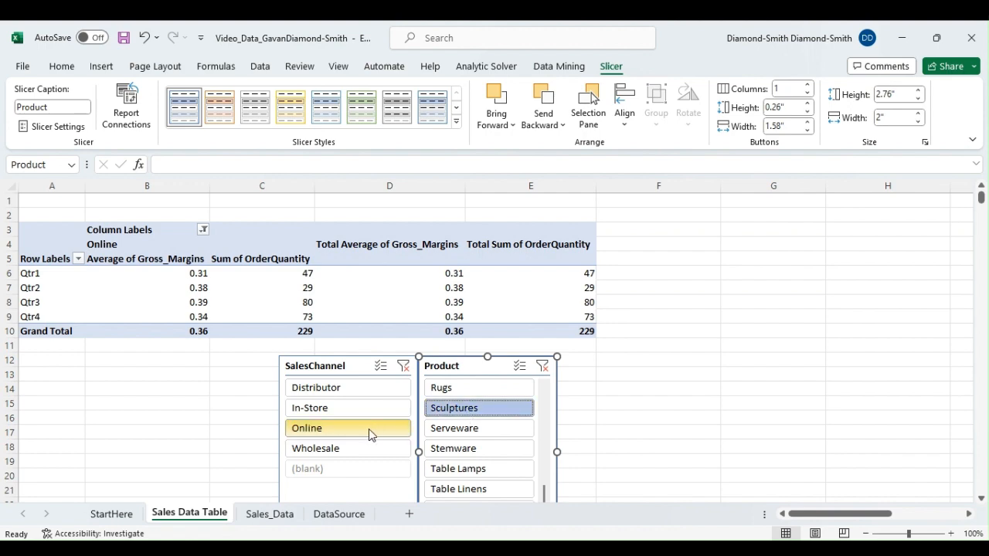
Insert a Clustered Column PivotChart from the PivotTable on Sales Data Table and place it beside the table, around columns F to H
click(260, 514)
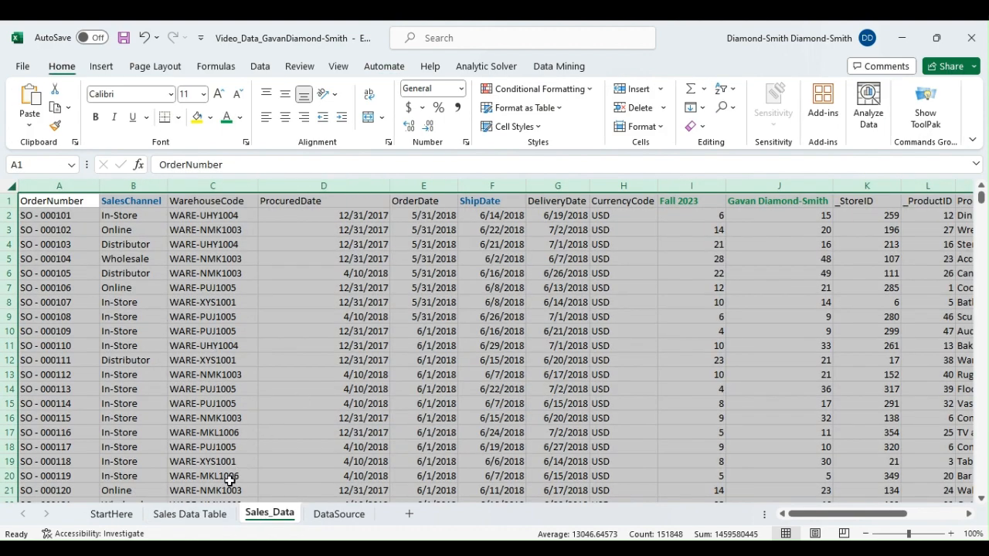
click(197, 514)
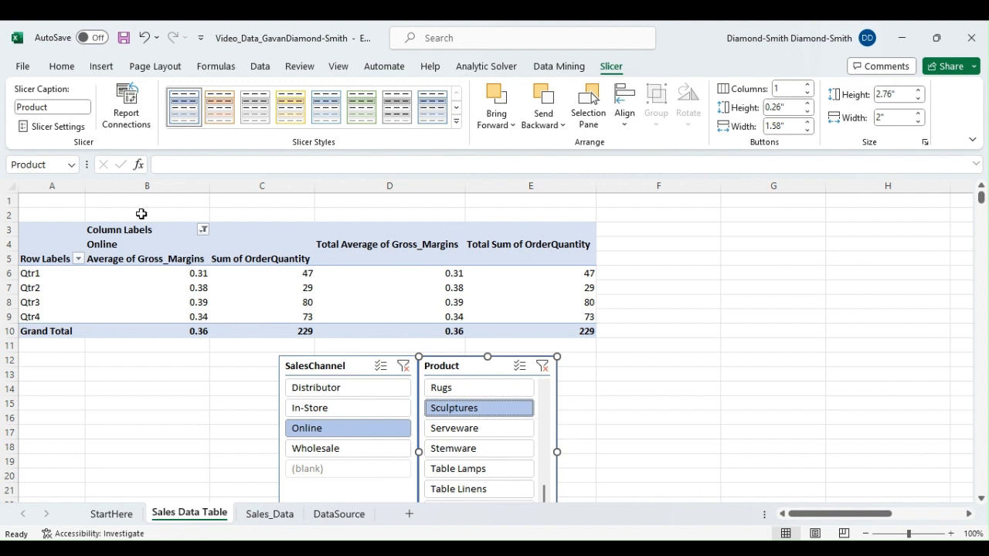
click(48, 232)
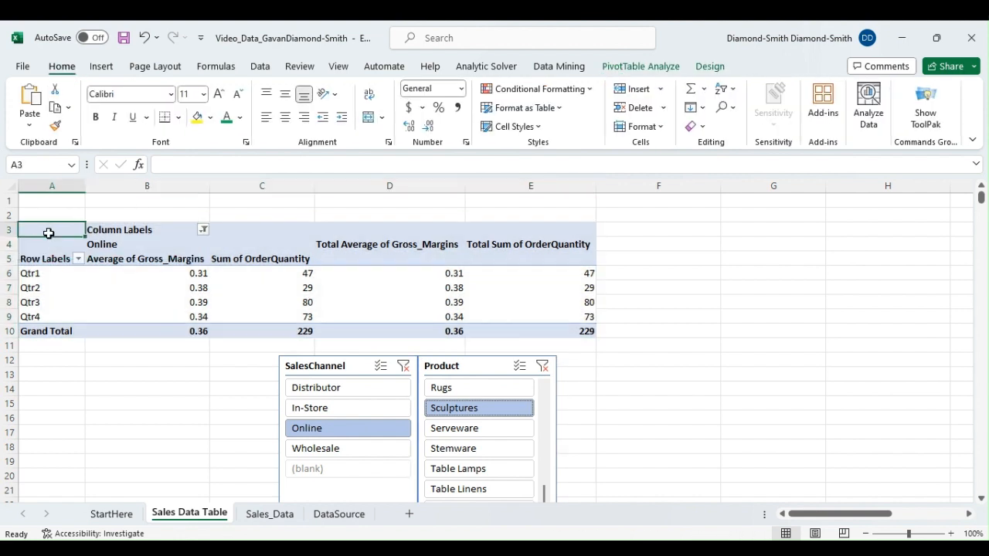
click(656, 67)
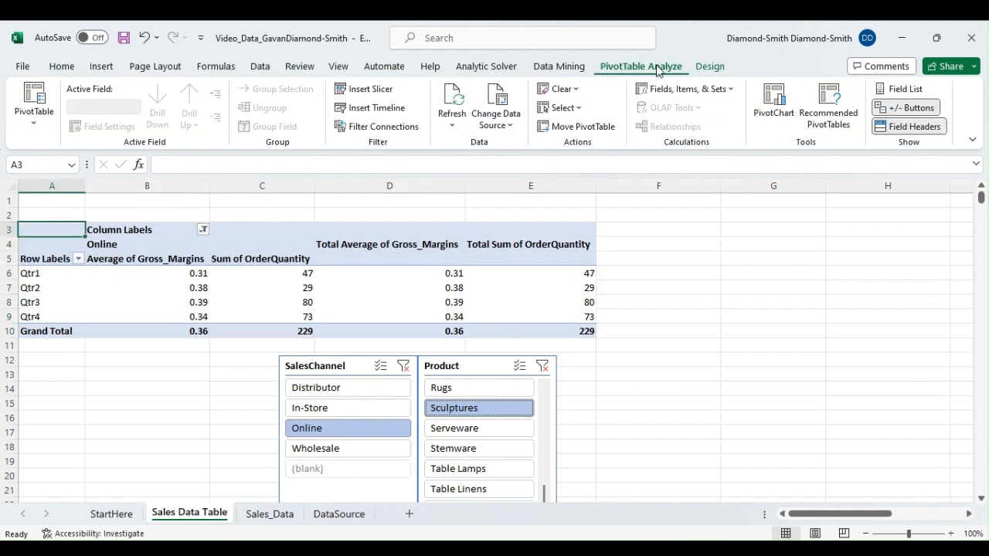
click(771, 107)
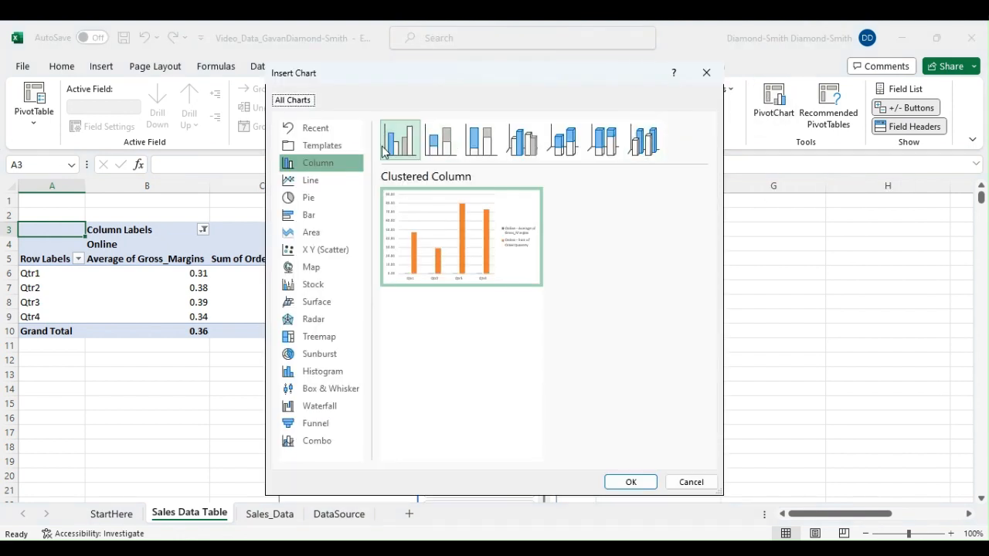
mouse_move(448, 275)
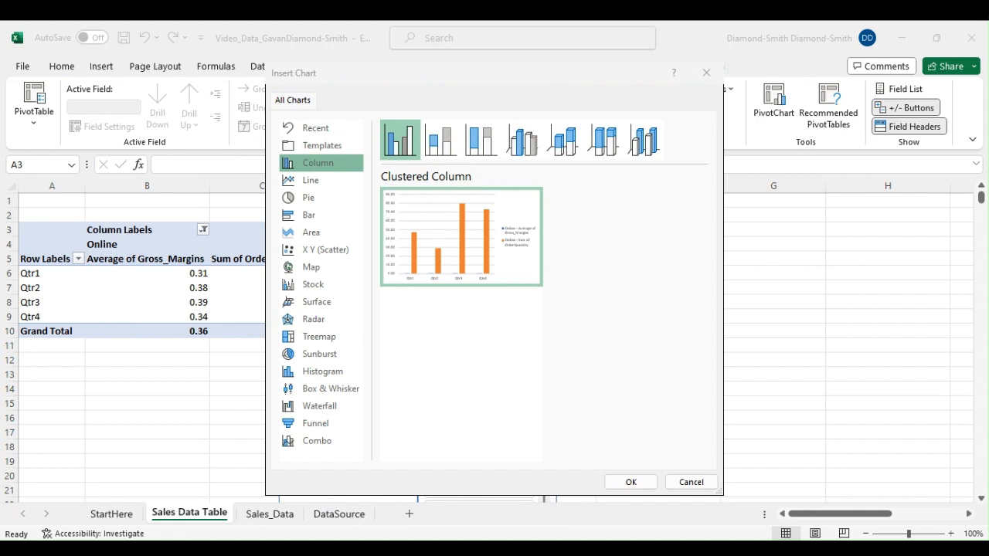
click(628, 483)
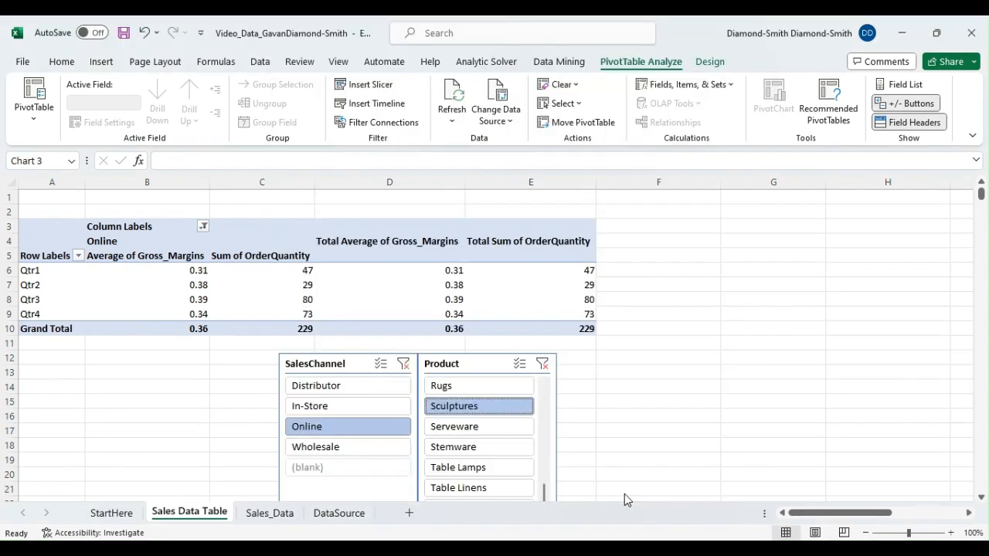
drag(570, 263, 849, 214)
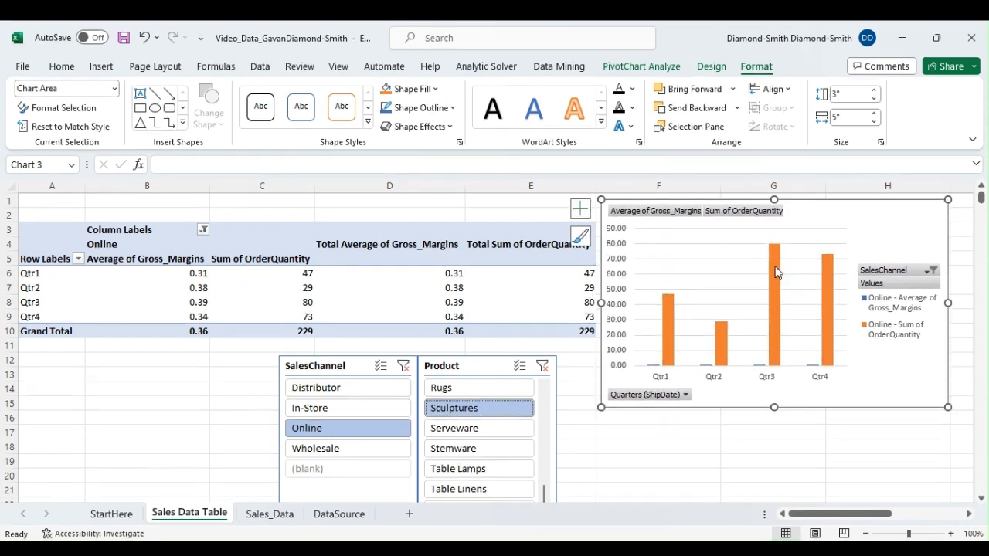
Add a linear trendline to the chart's Sum of OrderQuantity series, keeping the default options, and close its formatting pane
click(775, 271)
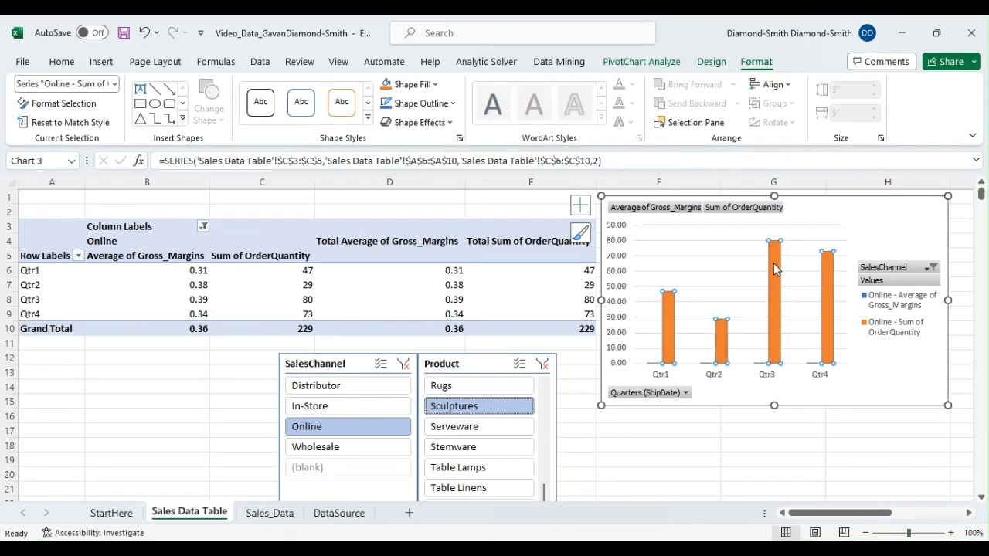
right_click(775, 271)
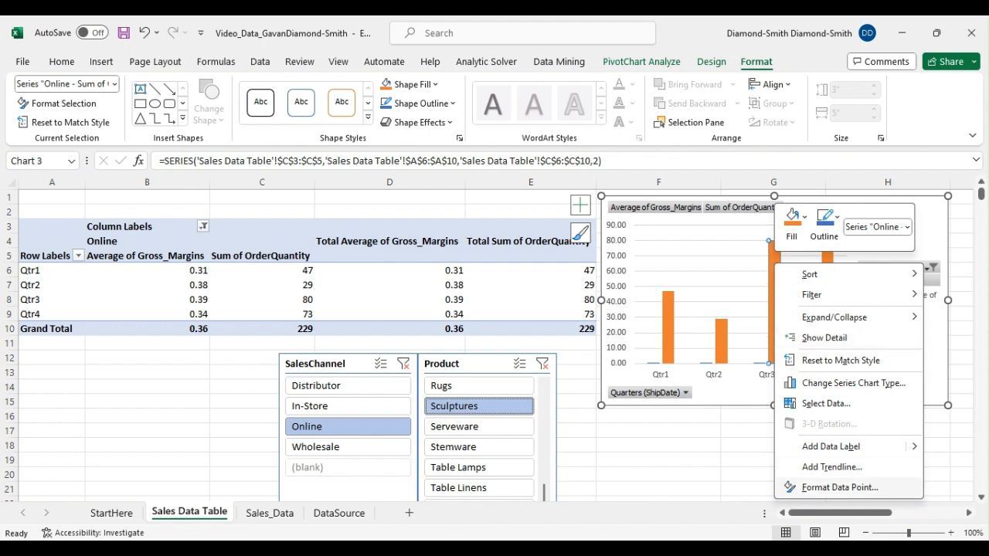
click(827, 468)
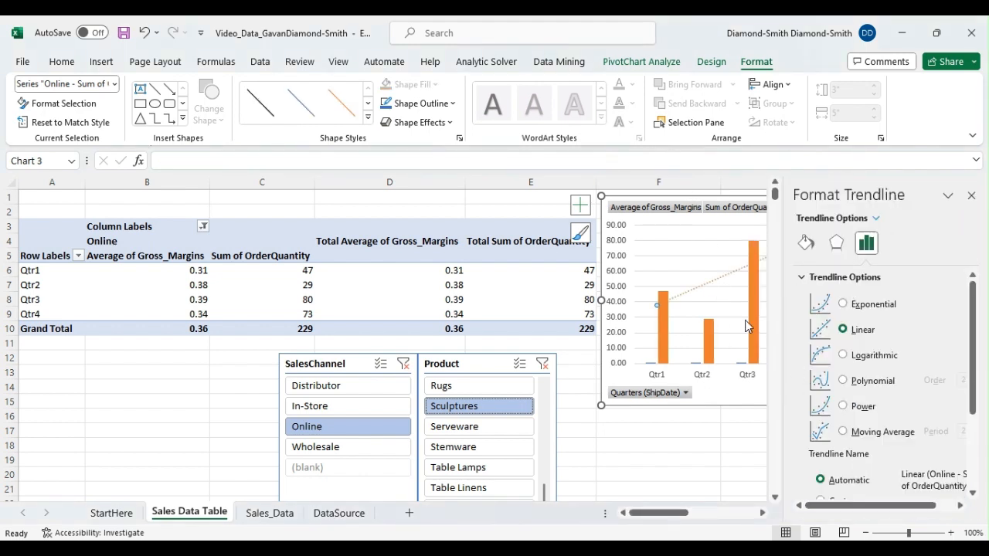
drag(975, 318, 974, 363)
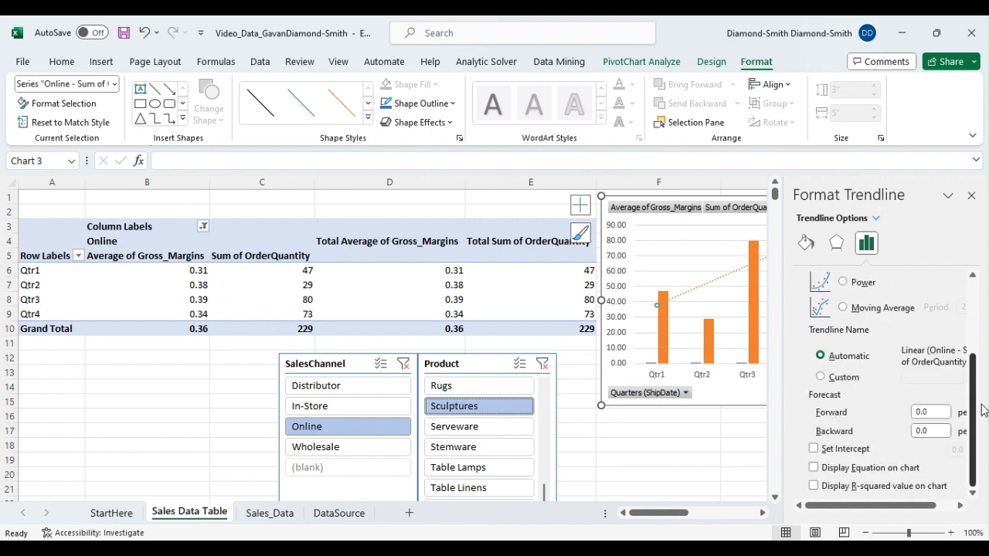
click(971, 195)
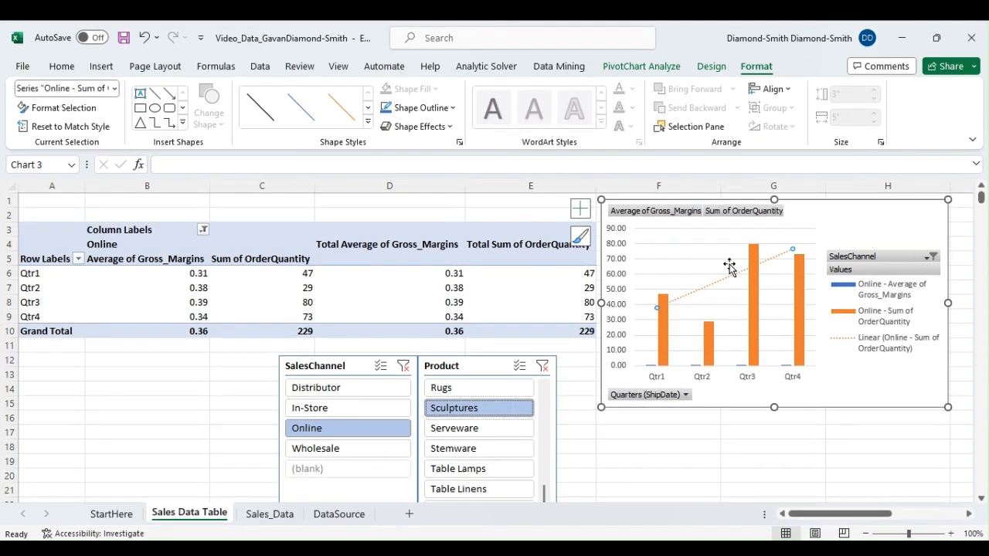
Switch the SalesChannel slicer to In-Store and deselect the chart
click(334, 406)
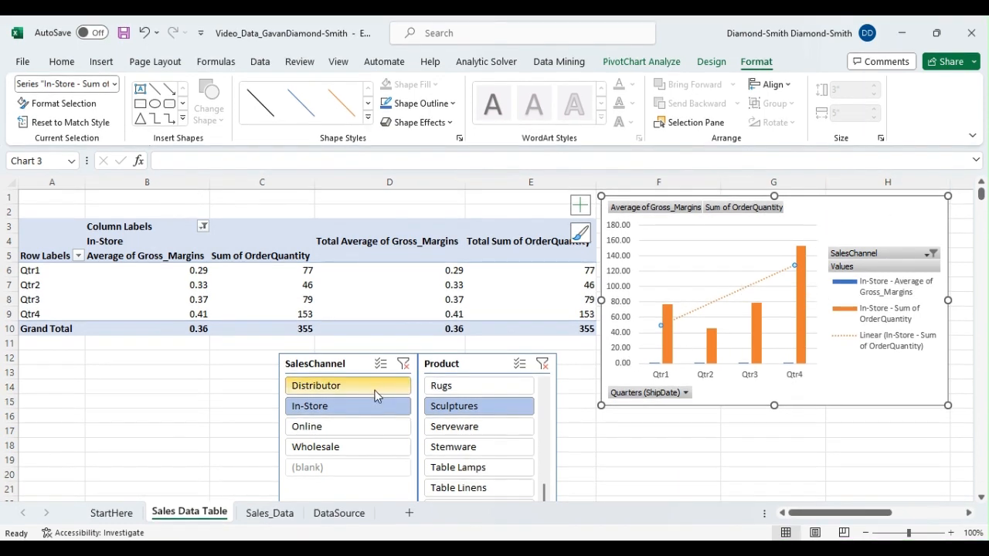
click(587, 479)
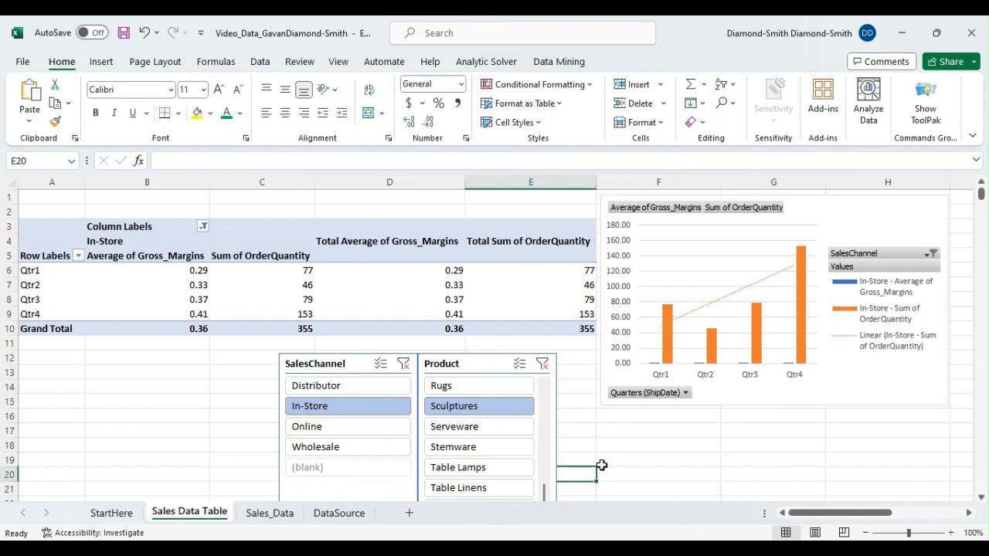